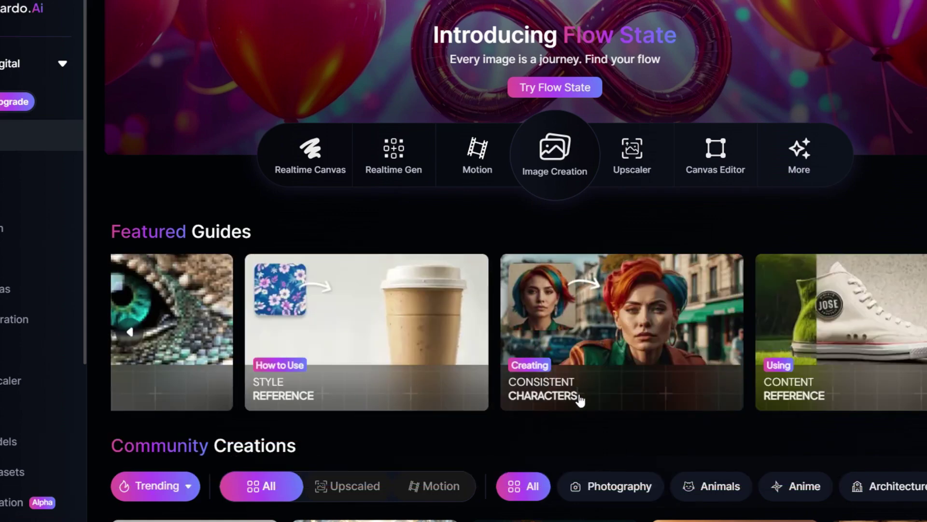
pyautogui.scroll(-3, 581, 400)
pyautogui.scroll(-3, 656, 391)
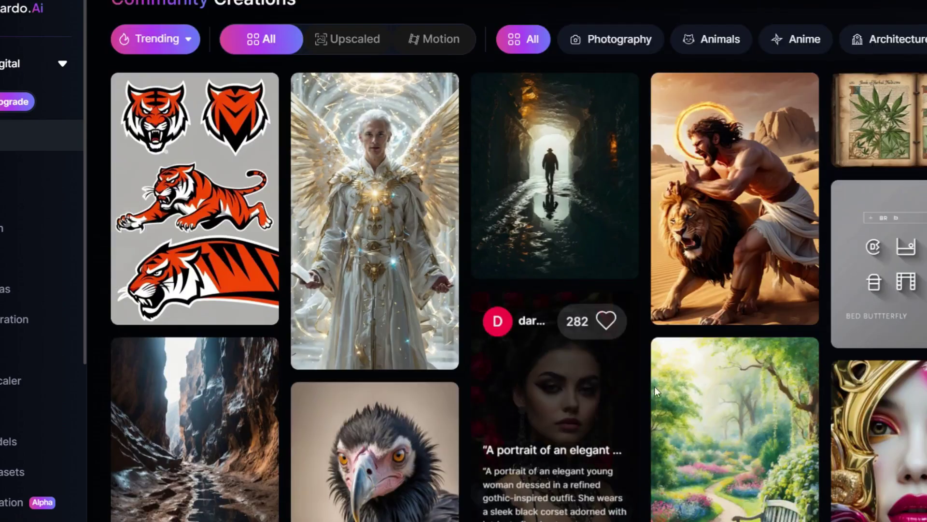
pyautogui.scroll(-3, 465, 290)
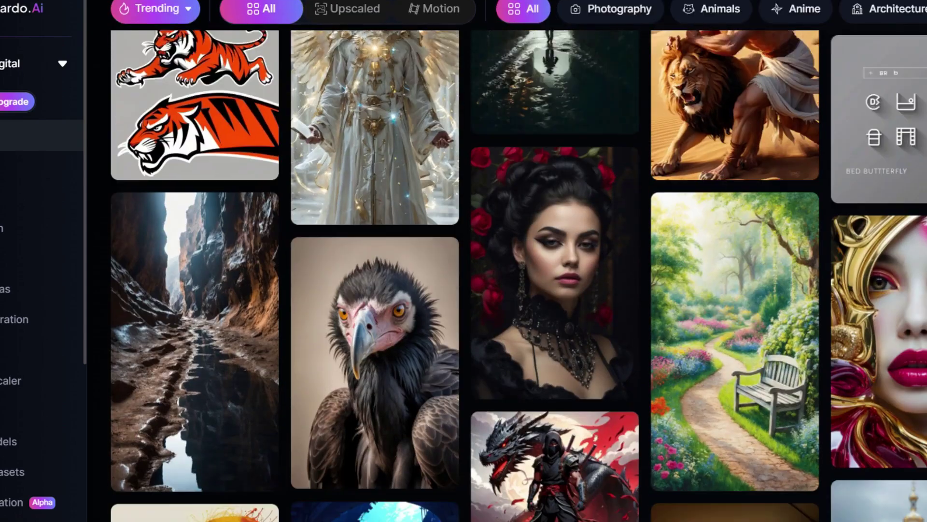
pyautogui.scroll(-3, 465, 289)
pyautogui.scroll(-3, 464, 290)
pyautogui.scroll(-3, 464, 290)
pyautogui.scroll(-3, 464, 290)
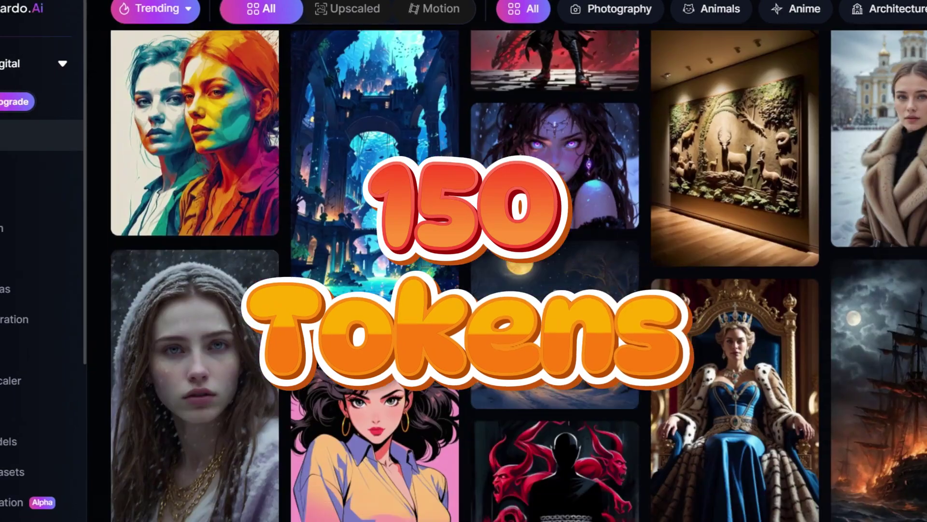
pyautogui.scroll(-3, 464, 290)
pyautogui.scroll(-3, 464, 290)
pyautogui.scroll(-3, 464, 290)
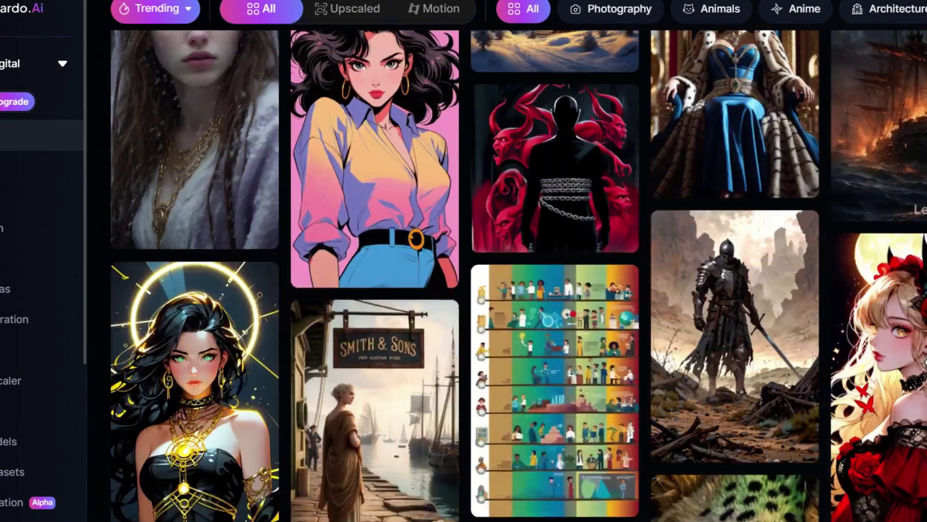
pyautogui.scroll(-3, 463, 291)
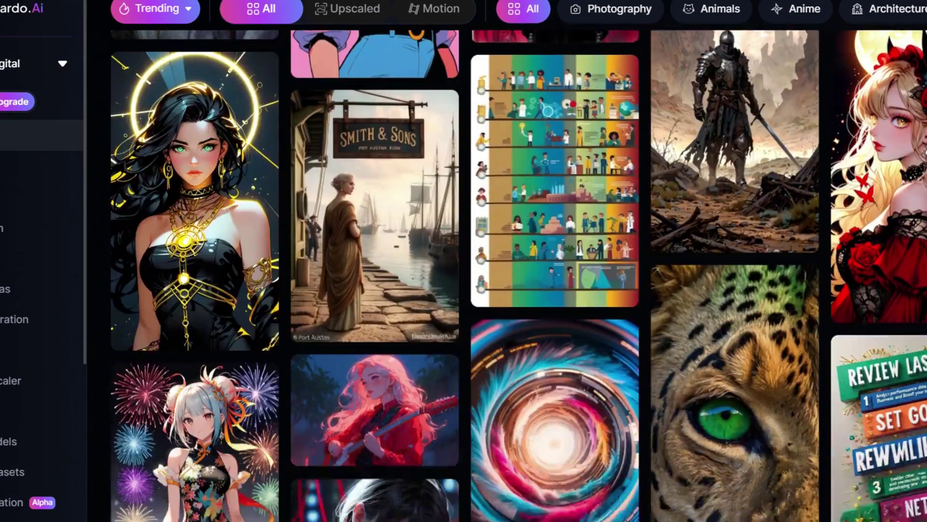
pyautogui.scroll(-3, 464, 290)
pyautogui.scroll(-3, 464, 289)
pyautogui.scroll(-3, 463, 291)
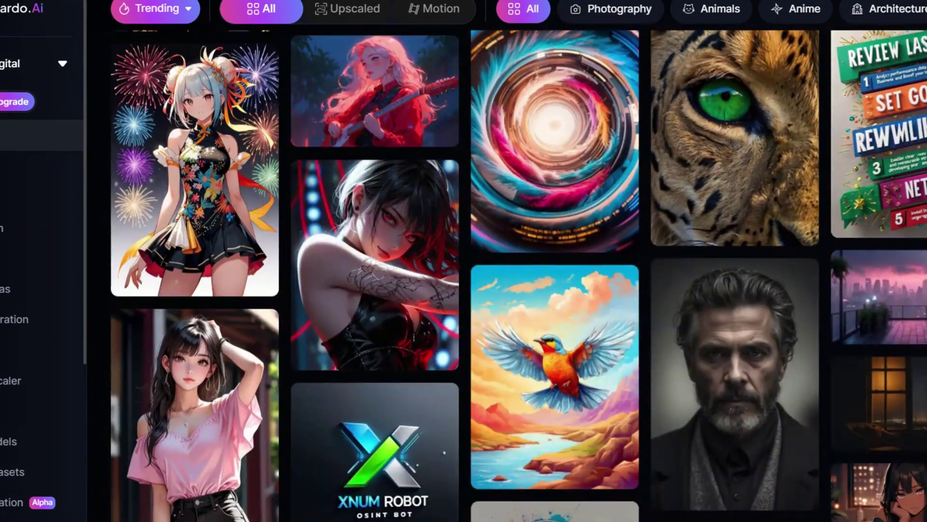
pyautogui.scroll(-3, 464, 290)
pyautogui.scroll(-3, 463, 290)
pyautogui.scroll(-3, 464, 290)
pyautogui.scroll(-3, 464, 290)
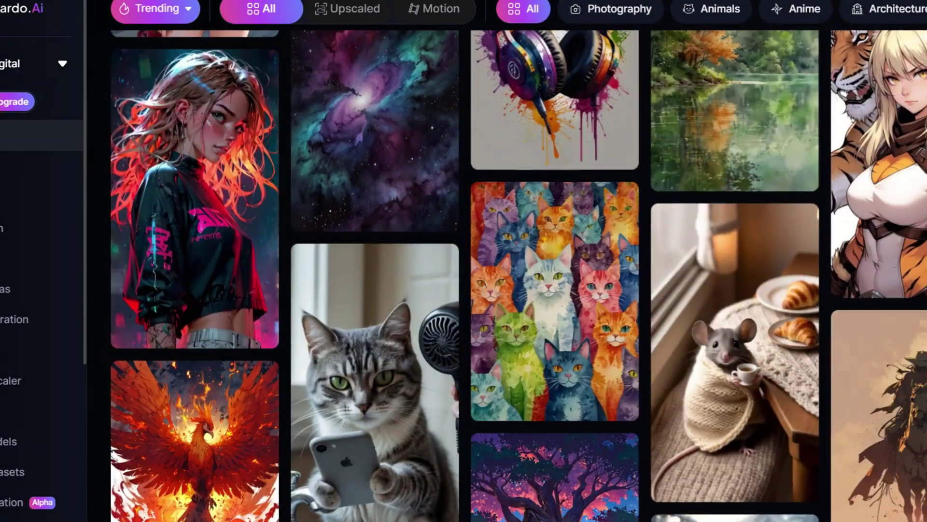
pyautogui.scroll(-3, 464, 291)
pyautogui.scroll(-3, 464, 290)
pyautogui.scroll(-3, 464, 290)
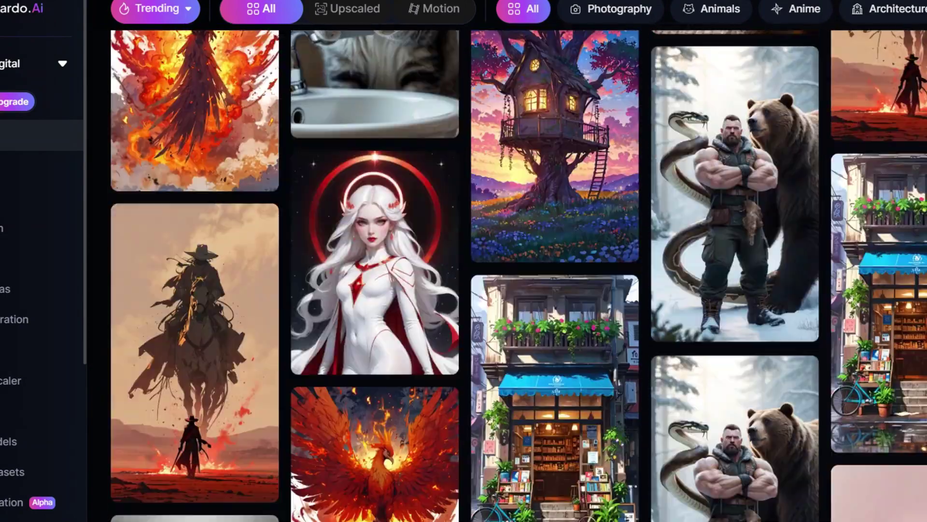
pyautogui.scroll(-3, 464, 290)
pyautogui.scroll(-2, 464, 290)
pyautogui.scroll(-5, 464, 290)
pyautogui.scroll(-2, 464, 290)
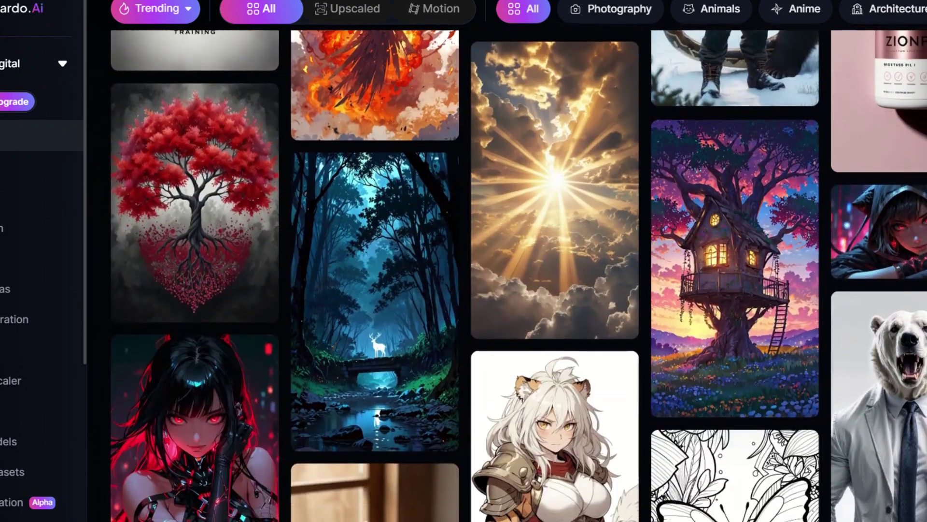
pyautogui.scroll(-3, 464, 289)
pyautogui.scroll(-2, 463, 290)
pyautogui.scroll(-1, 463, 290)
pyautogui.scroll(-4, 464, 290)
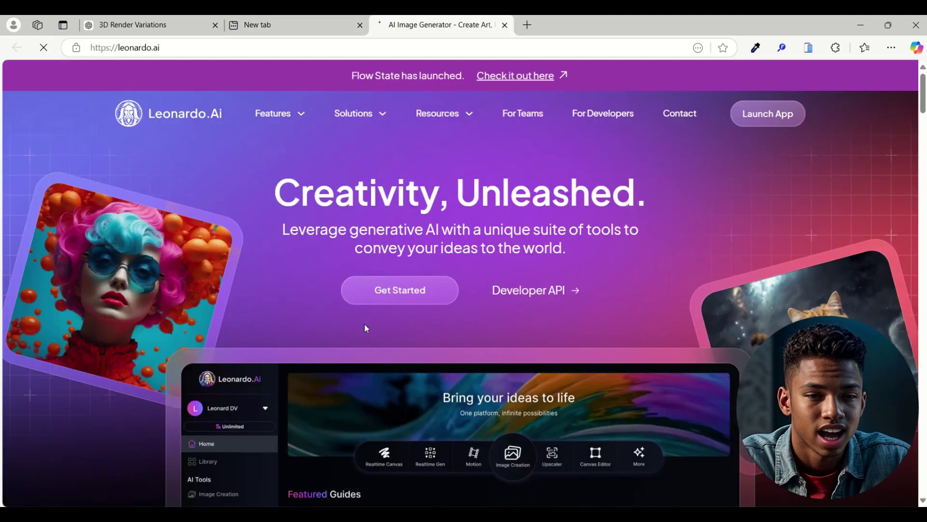
# Open Leonardo.Ai's Image Creation workspace and select the Cinematic Kino model.
pyautogui.click(413, 291)
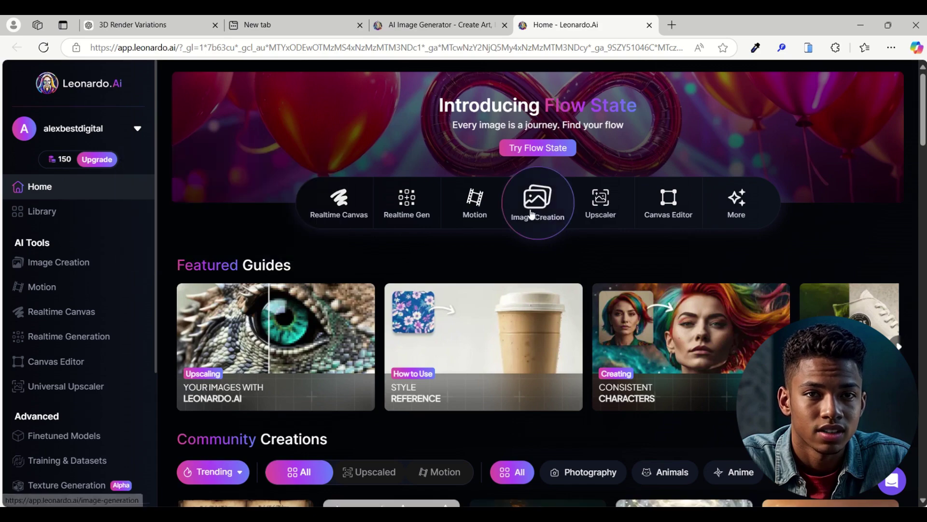
pyautogui.click(538, 207)
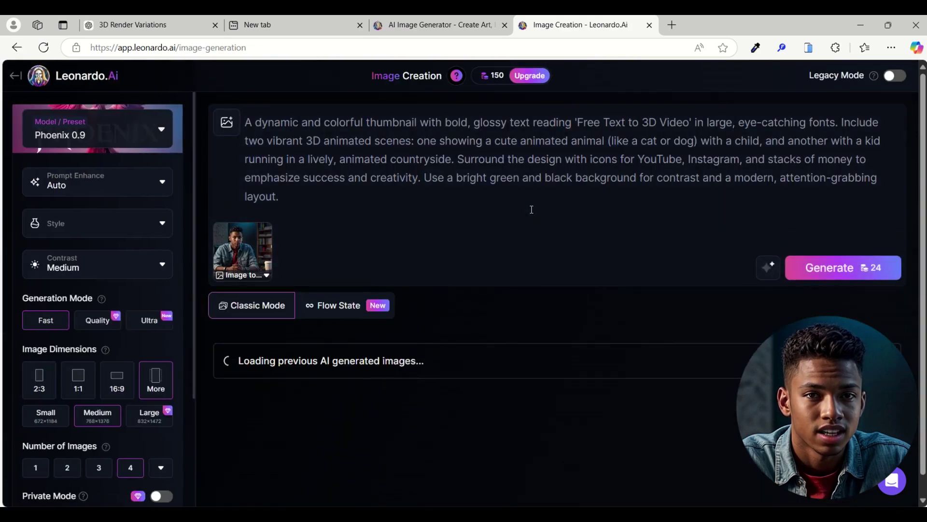
pyautogui.click(135, 130)
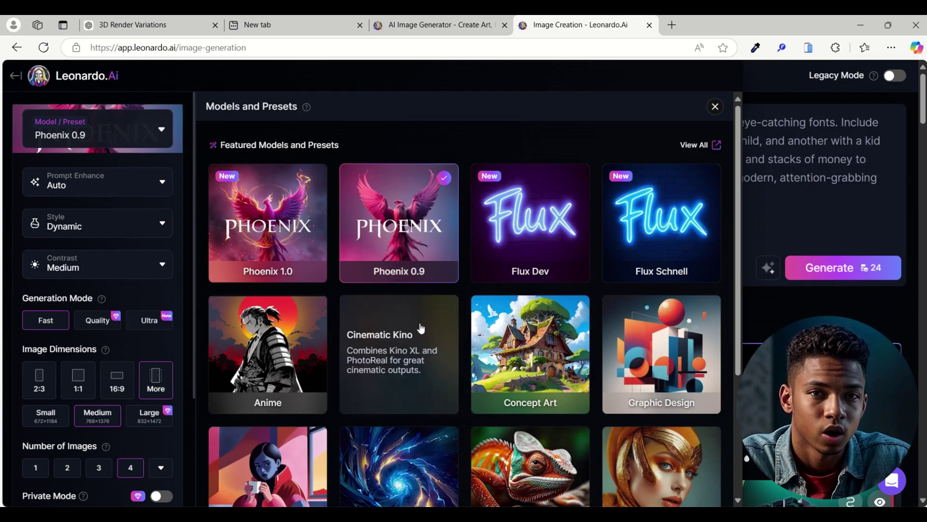
pyautogui.click(417, 329)
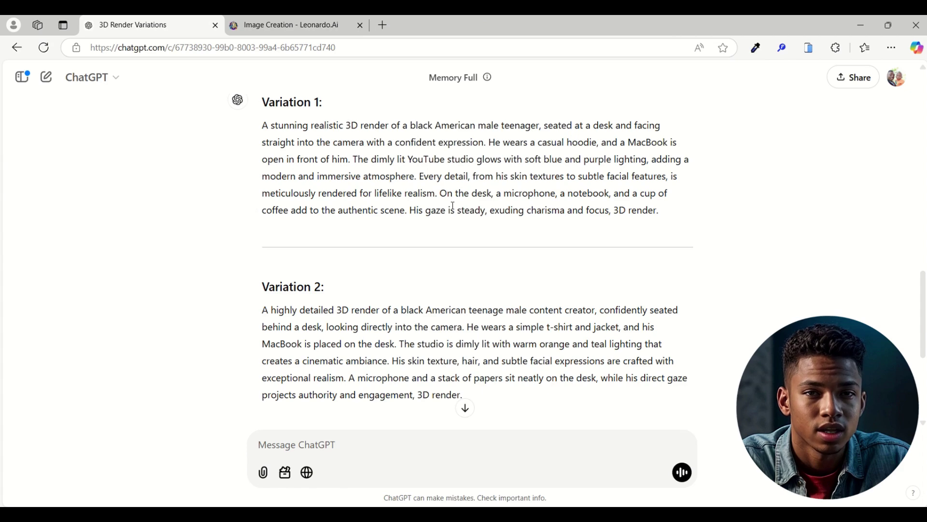
# Generate 3D renders of the teenager at a desk and download one as a jpg.
pyautogui.click(276, 31)
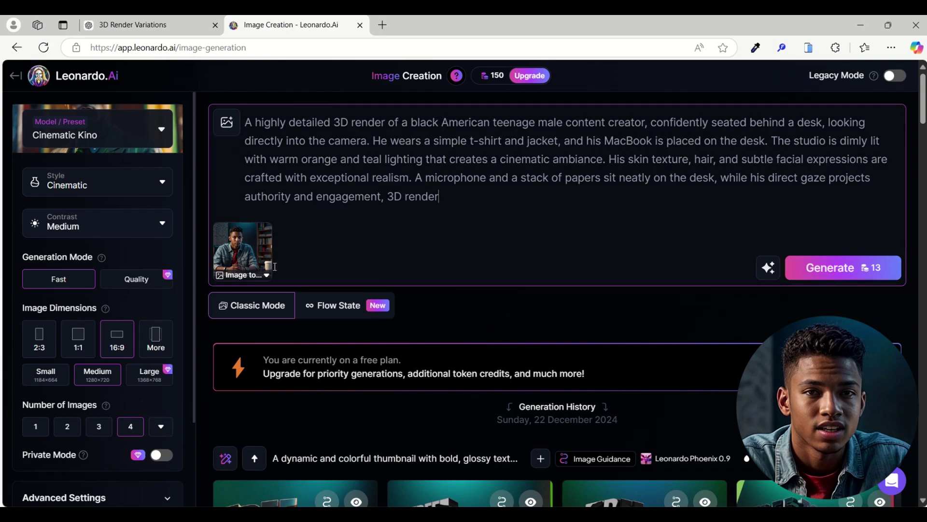
pyautogui.click(833, 270)
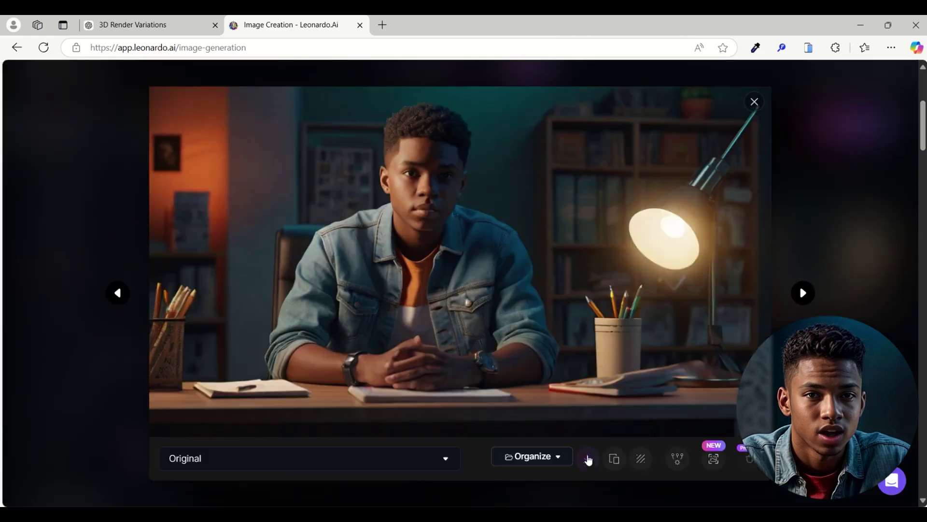
pyautogui.click(588, 458)
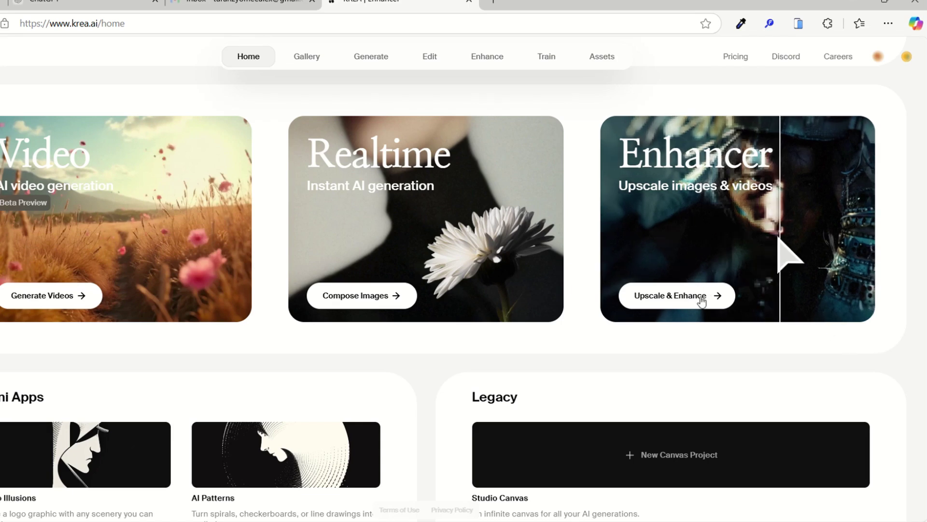
pyautogui.click(705, 296)
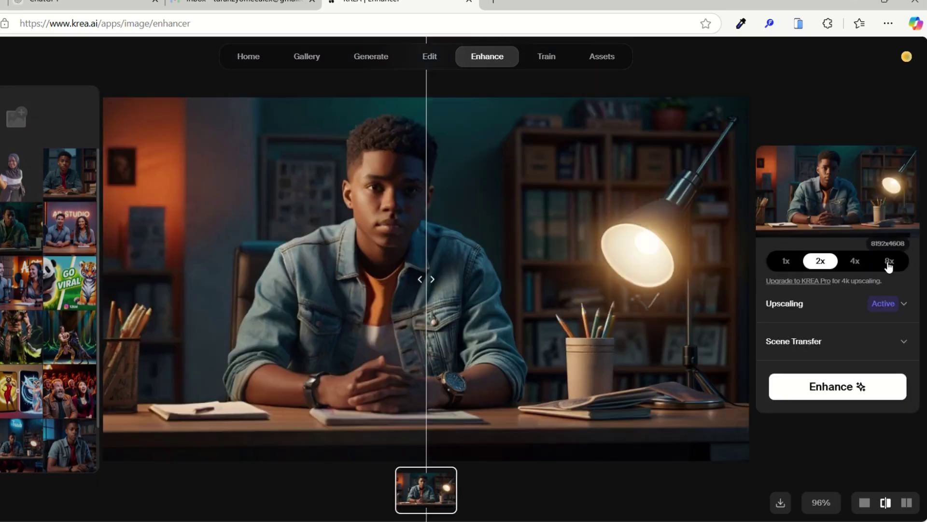
pyautogui.click(890, 260)
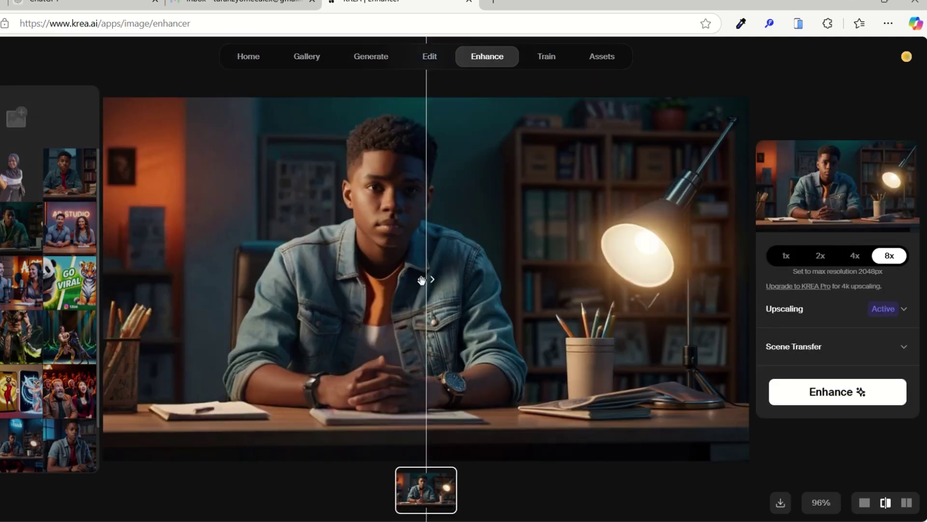
pyautogui.moveTo(422, 281); pyautogui.dragTo(203, 281)
pyautogui.moveTo(426, 279); pyautogui.dragTo(687, 278)
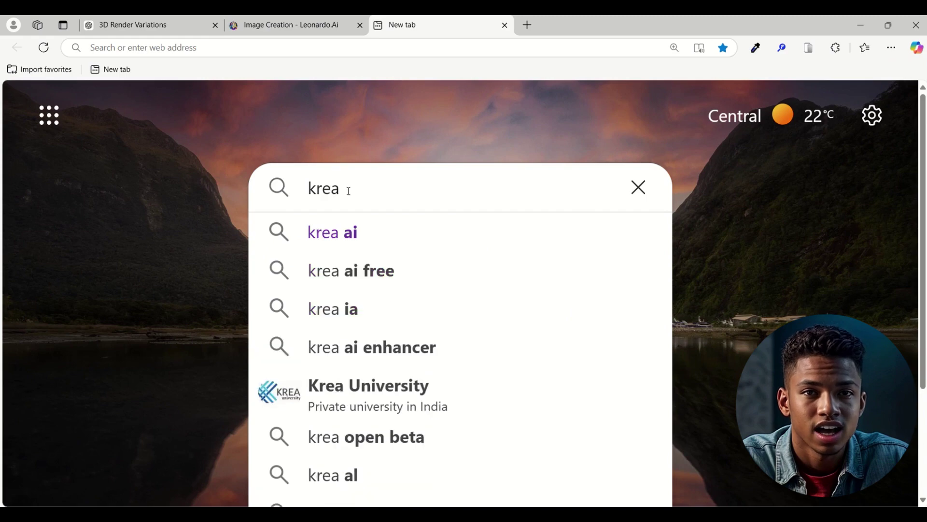
pyautogui.write('ai')
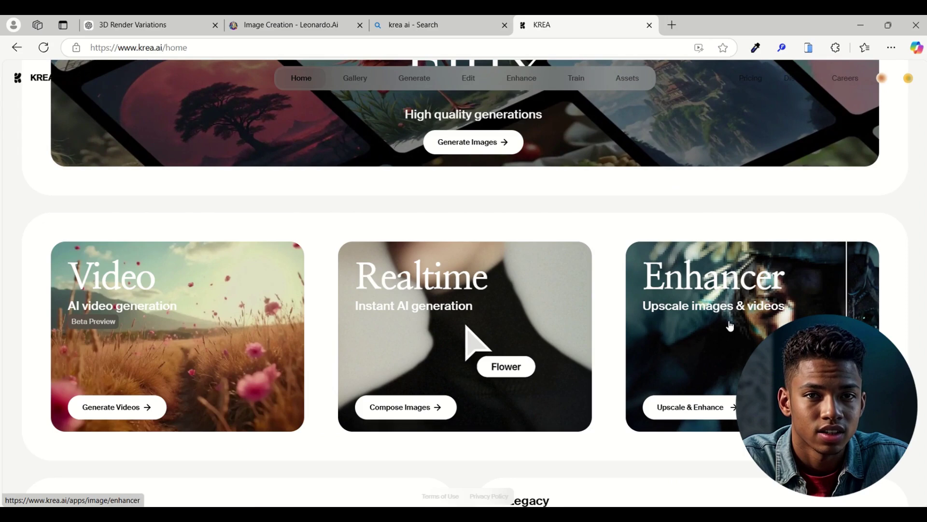
# Upscale the uploaded teen-at-desk render in Krea's enhancer, compare it, and download the png.
pyautogui.click(730, 325)
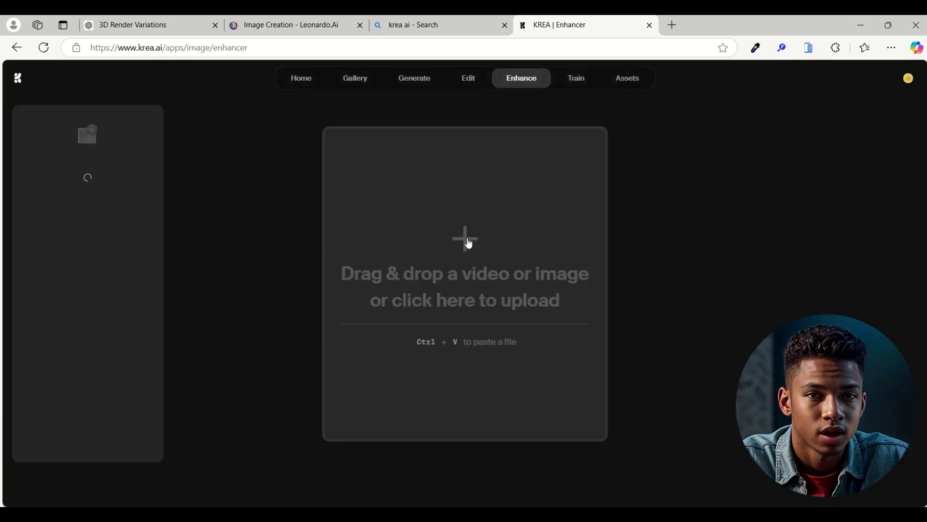
pyautogui.click(467, 240)
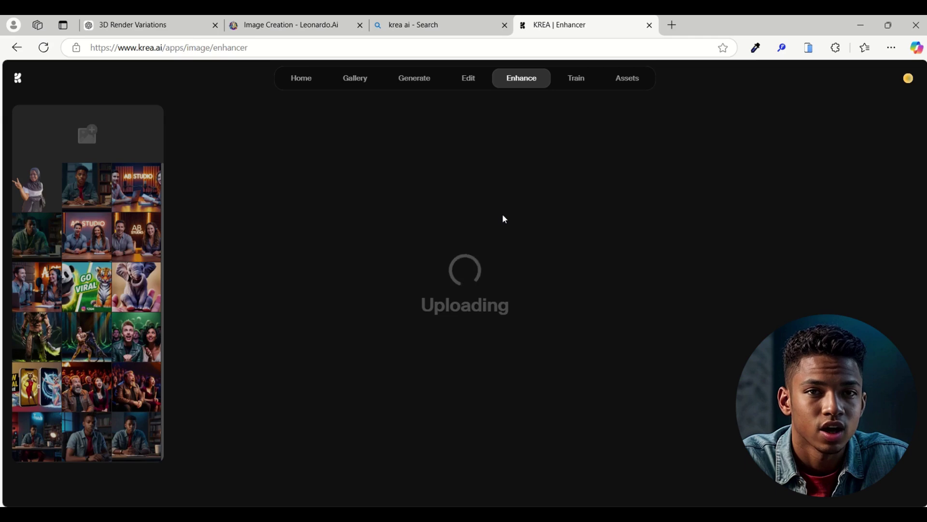
pyautogui.click(893, 268)
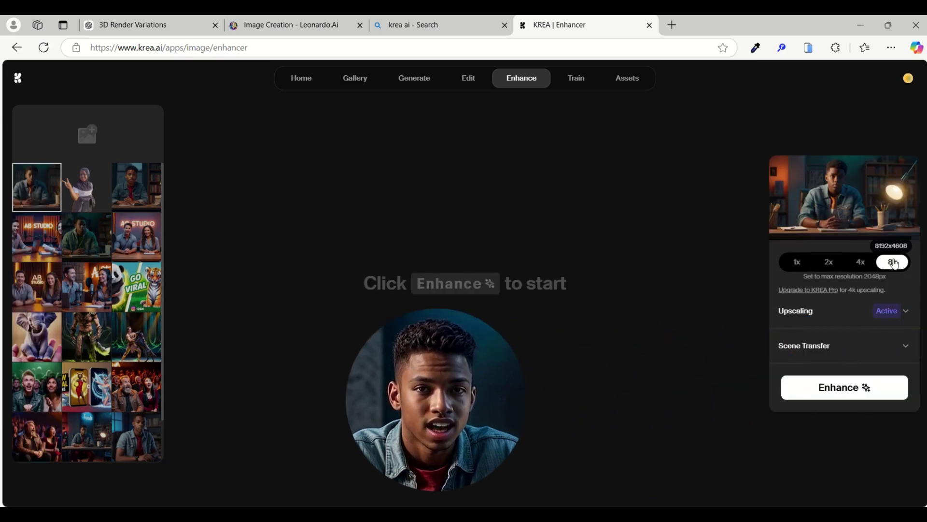
pyautogui.click(845, 387)
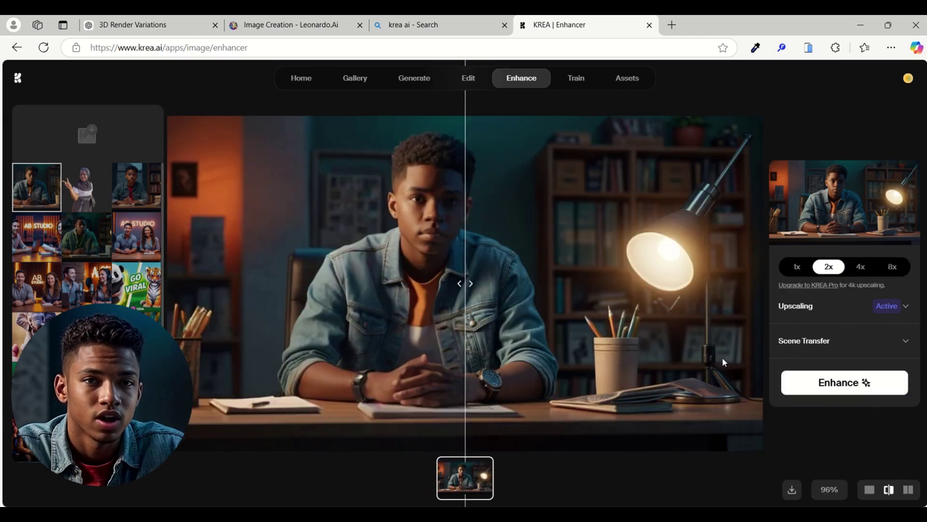
pyautogui.moveTo(468, 283); pyautogui.dragTo(194, 283)
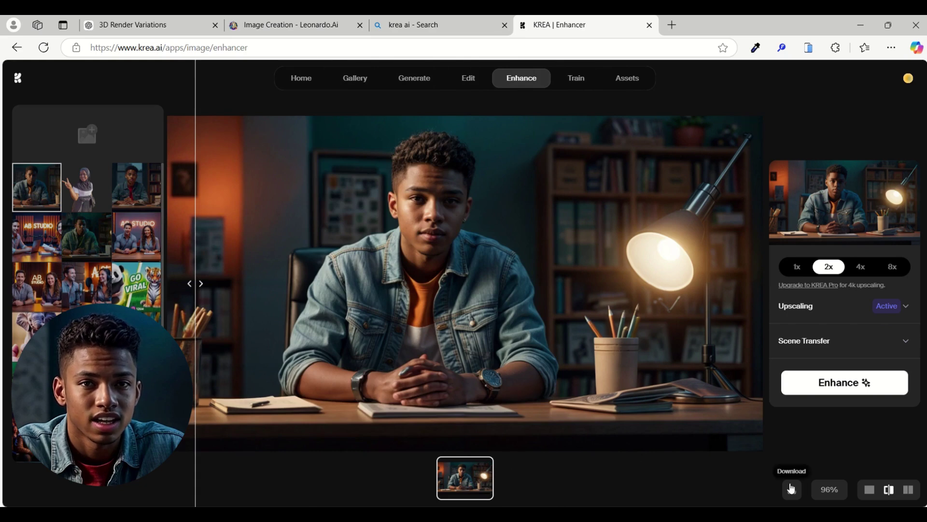
pyautogui.click(792, 490)
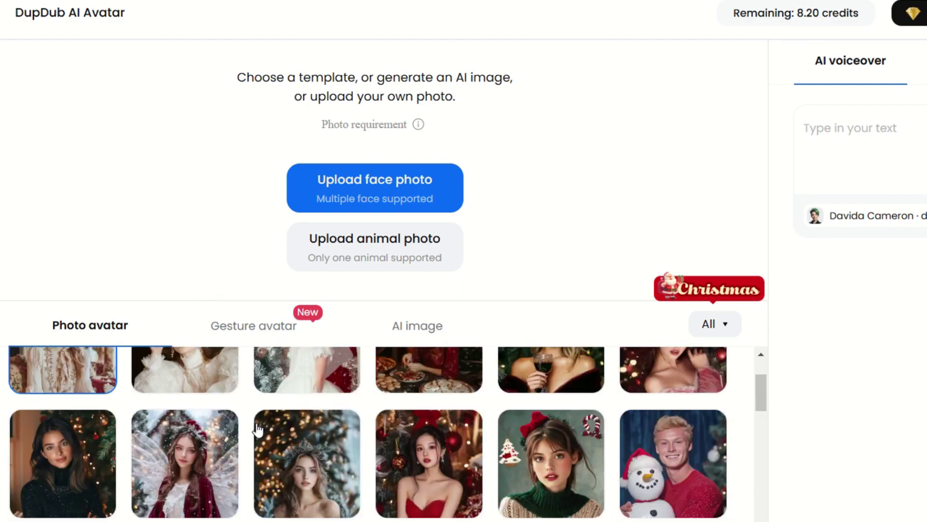
pyautogui.scroll(-3, 259, 429)
pyautogui.scroll(-3, 434, 450)
pyautogui.scroll(-2, 544, 466)
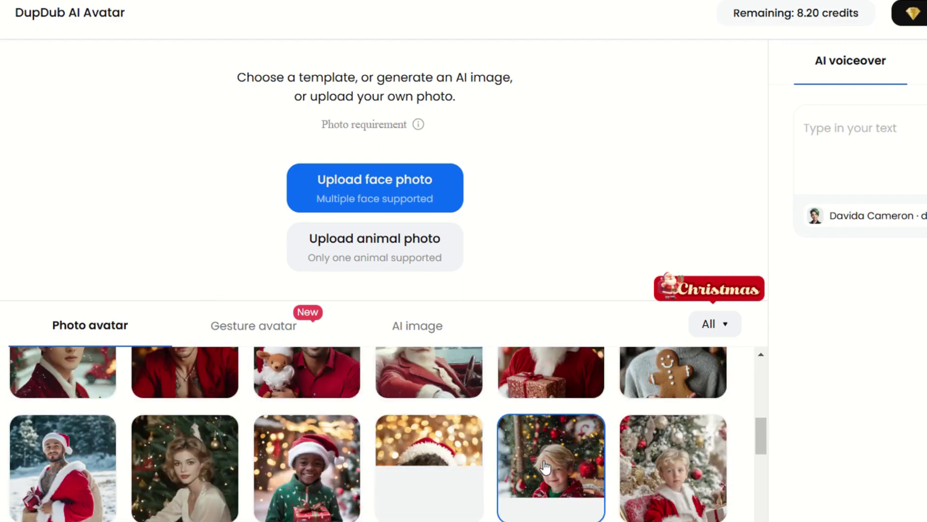
pyautogui.scroll(-5, 545, 466)
pyautogui.scroll(-5, 517, 471)
pyautogui.scroll(-3, 508, 471)
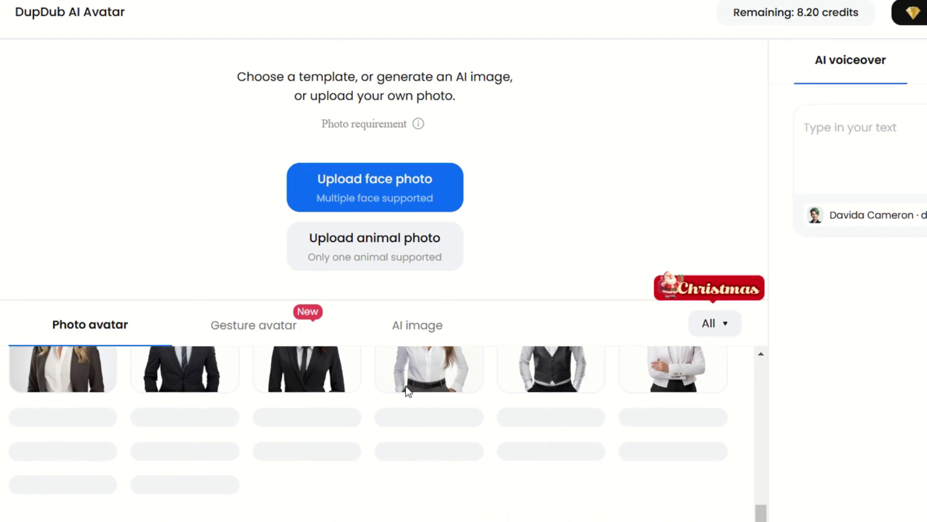
pyautogui.scroll(-1, 406, 392)
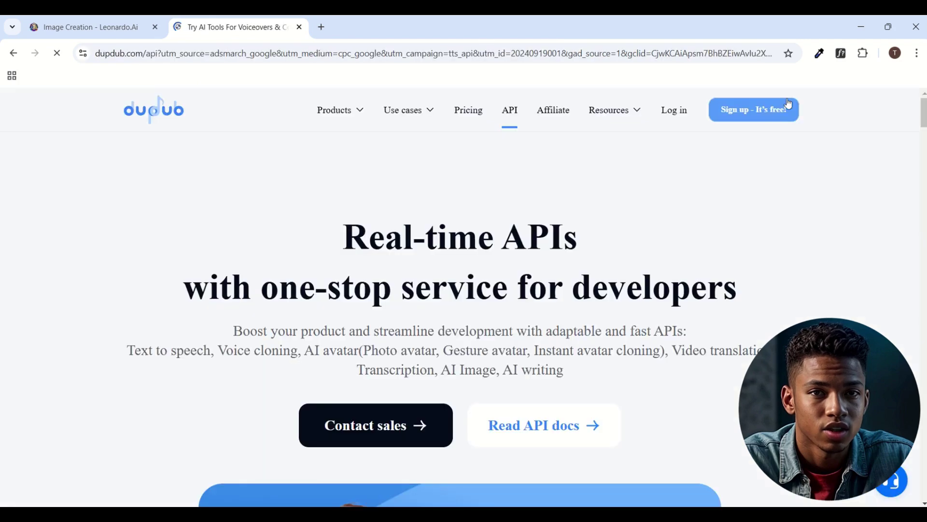
# Sign up to DupDub with Google and upload the cropped teen-at-desk face photo.
pyautogui.click(773, 112)
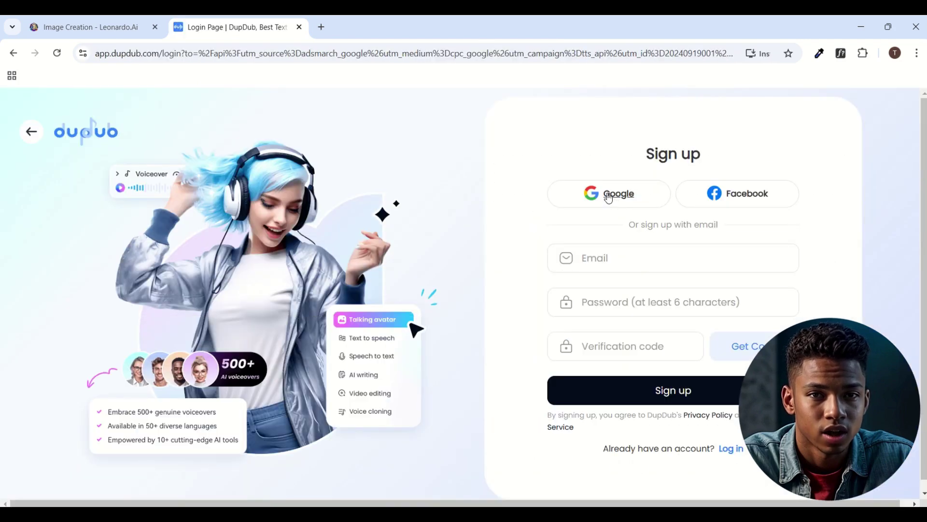
pyautogui.click(623, 194)
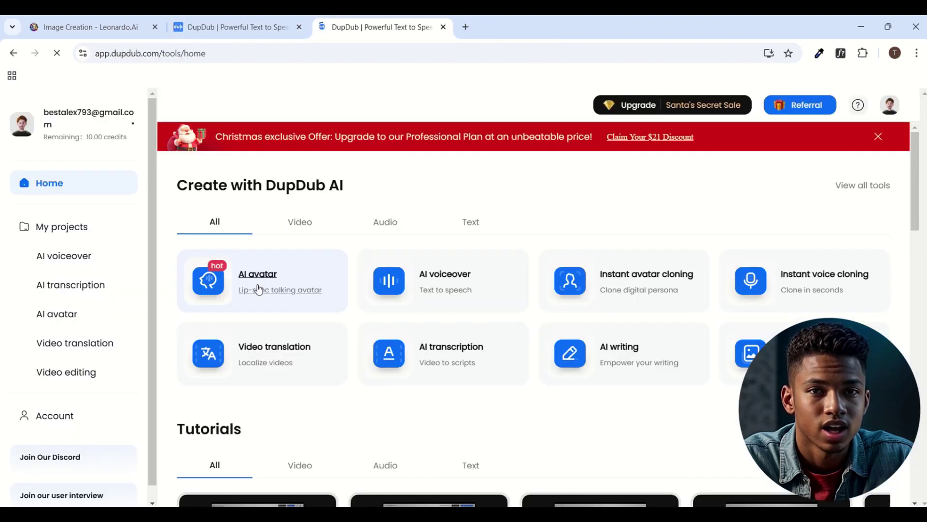
pyautogui.click(257, 279)
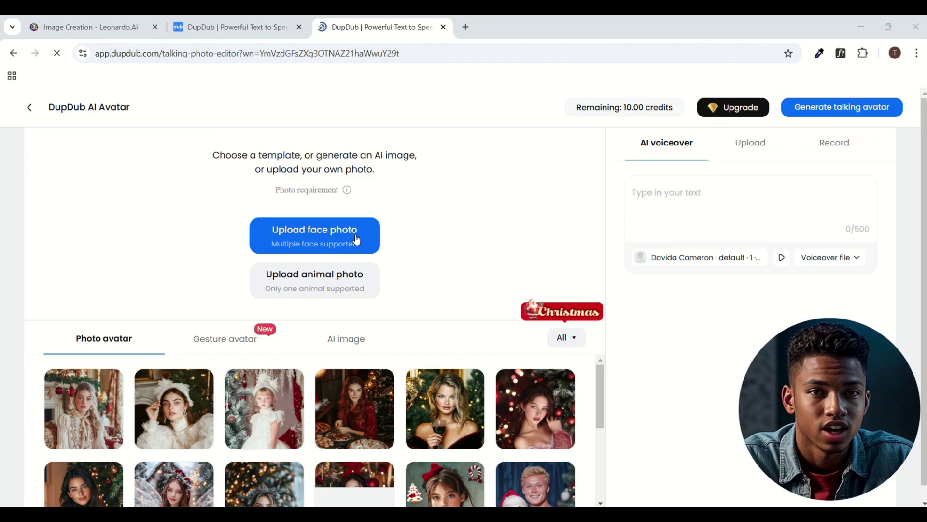
pyautogui.click(333, 235)
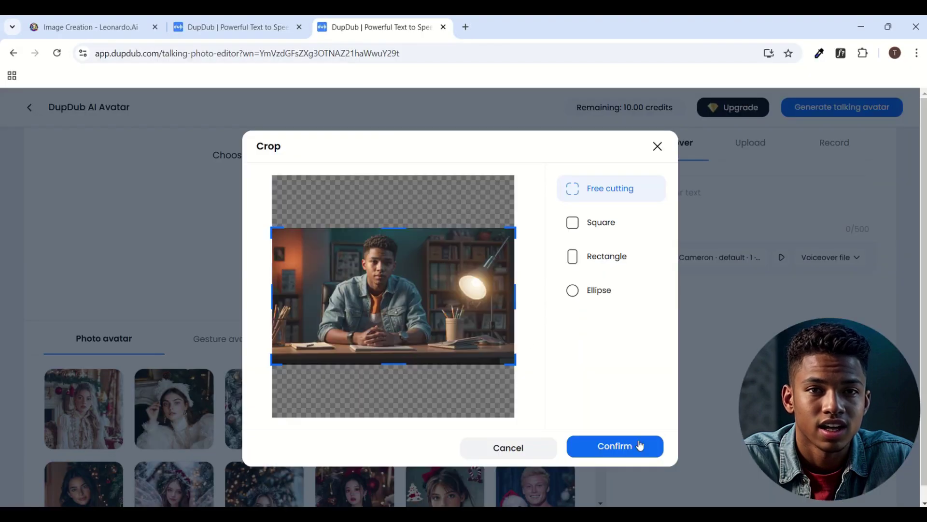
pyautogui.click(615, 446)
# Compare the Upload and Record voice options, settling on uploading an audio file.
pyautogui.click(751, 142)
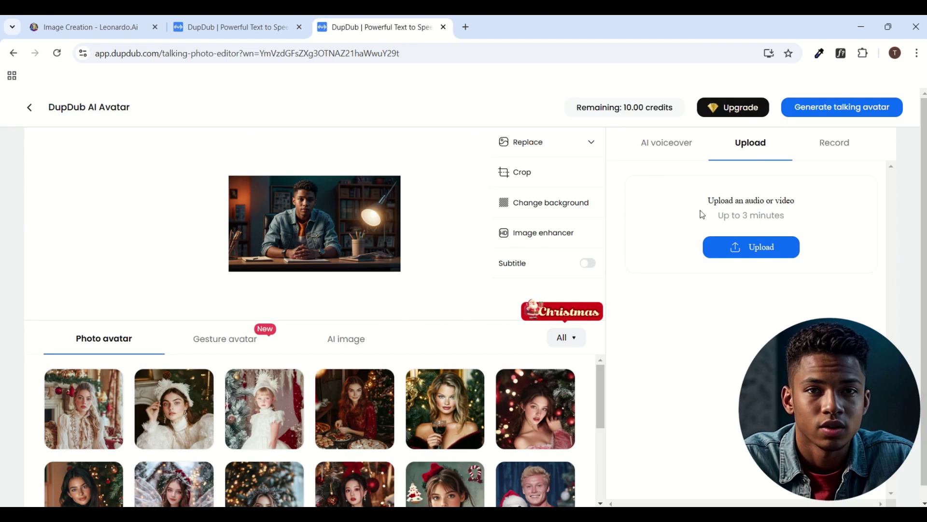
pyautogui.click(842, 145)
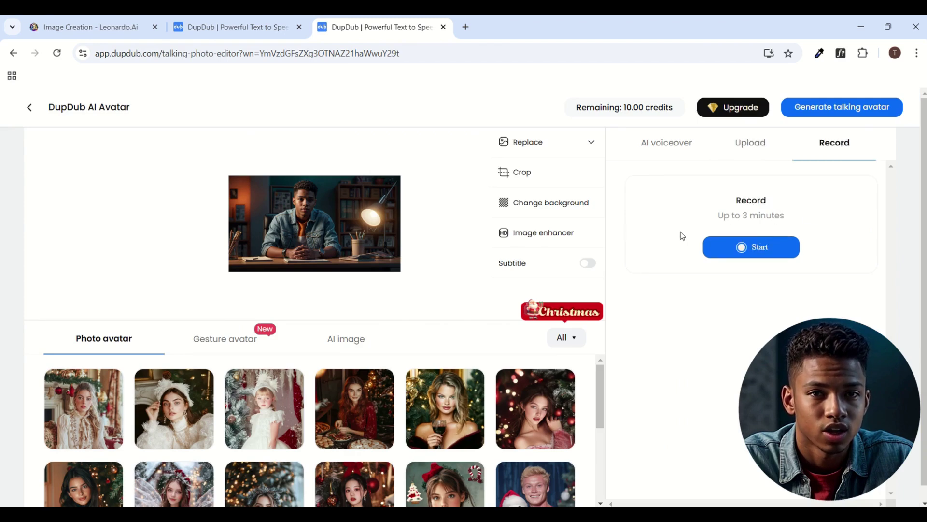
pyautogui.click(750, 145)
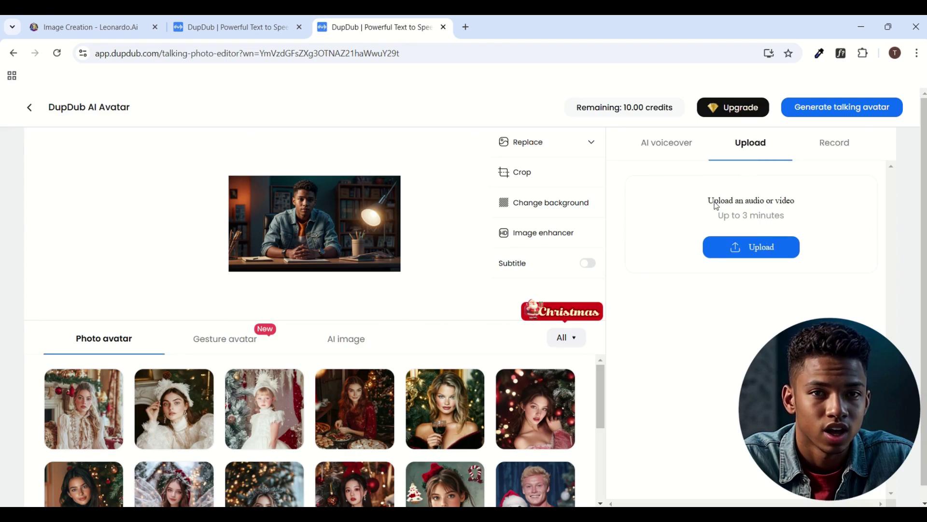
pyautogui.write('eleven')
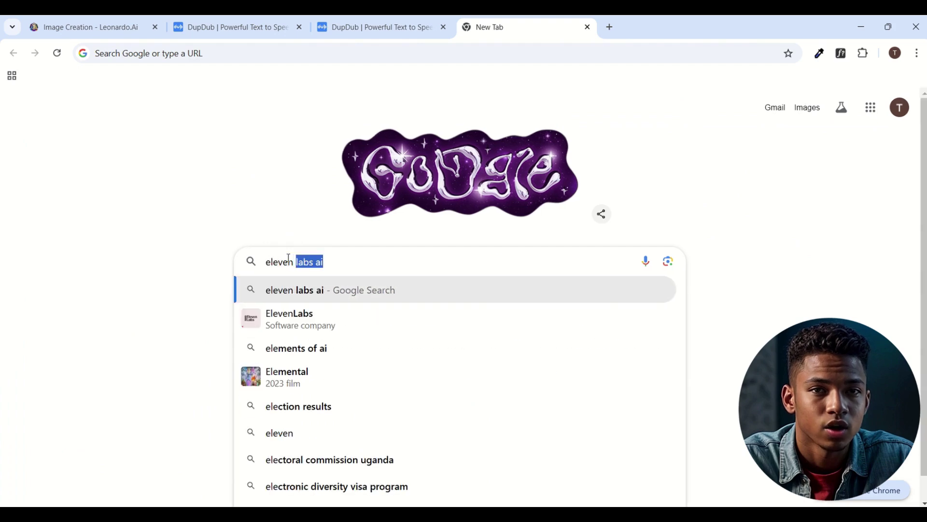
pyautogui.write(' la')
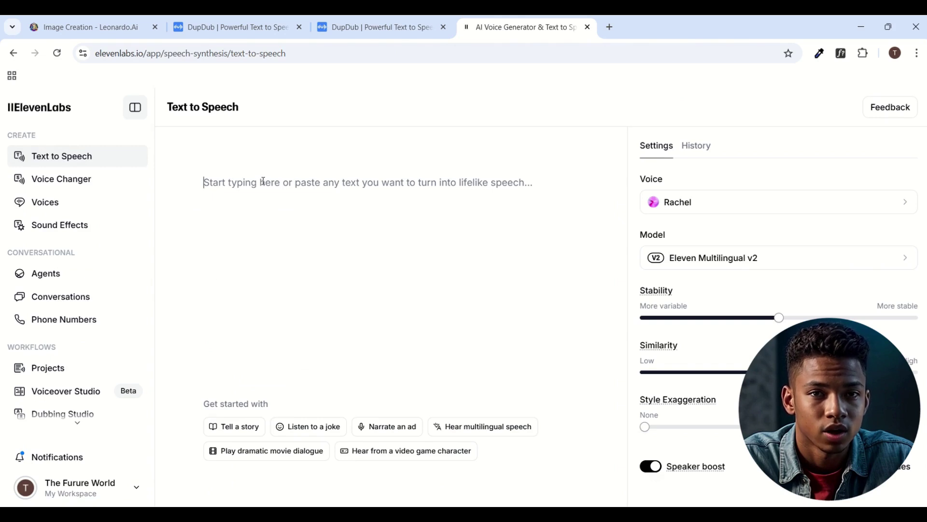
# Voice the pasted welcome script with Andrew in ElevenLabs and download the mp3.
pyautogui.write("Hello, and welcome to this tutorial! I am your virtual AI assistant, created to guide you through the amazing world of technology. Let's get started!")
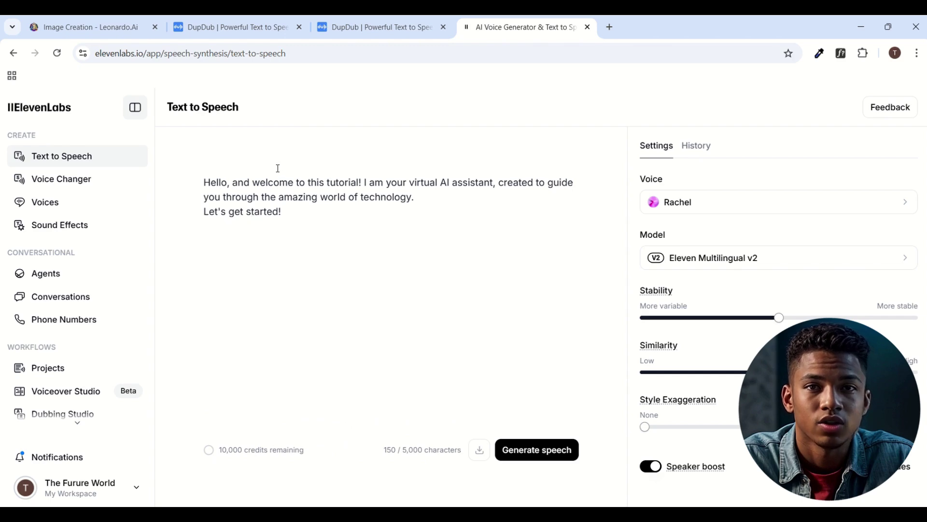
pyautogui.click(775, 205)
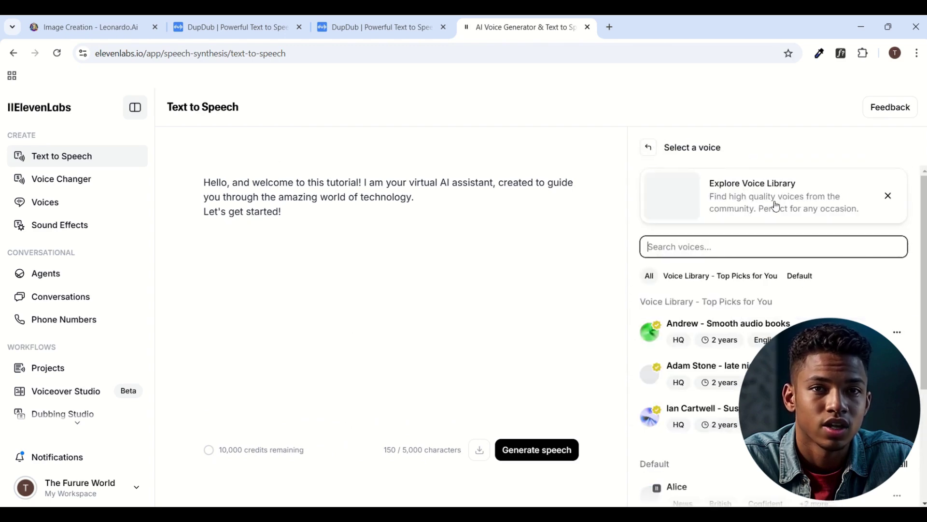
pyautogui.click(886, 487)
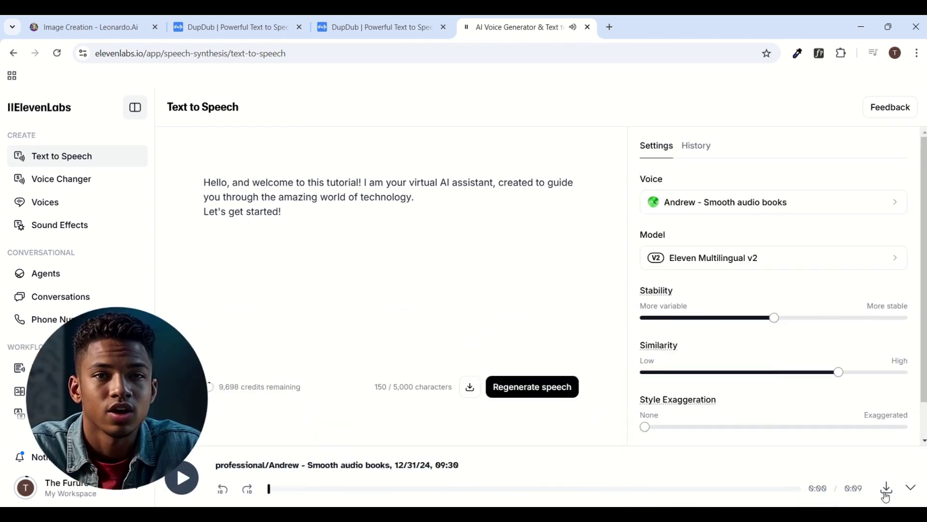
pyautogui.click(376, 27)
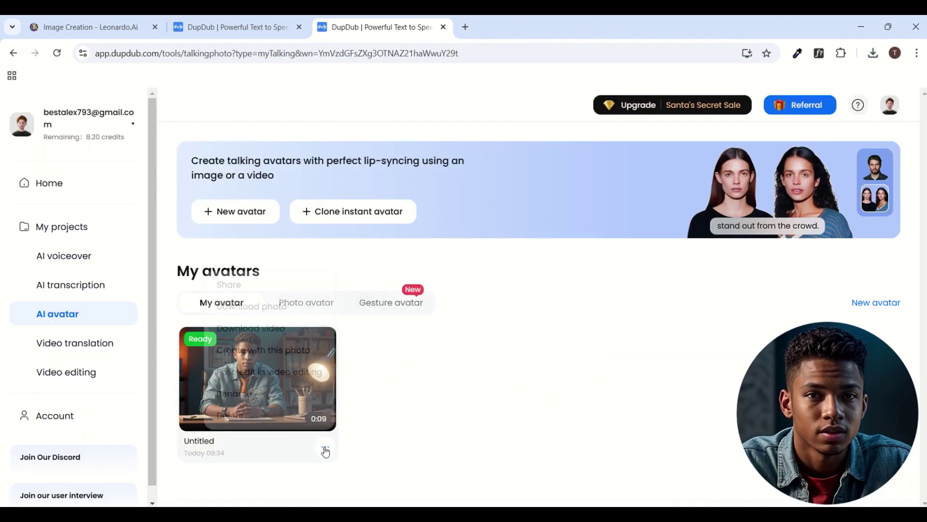
# Download the Ready talking avatar video from its options menu in My avatars.
pyautogui.click(325, 447)
pyautogui.click(261, 327)
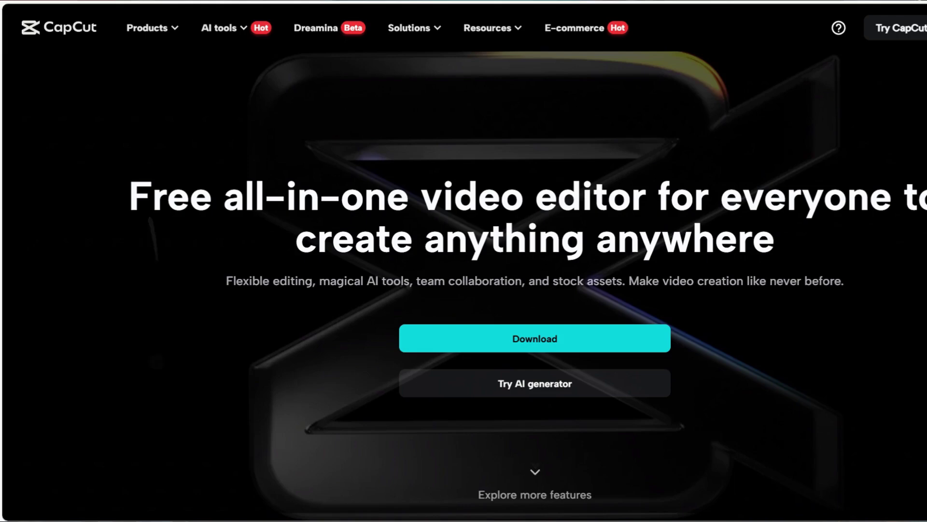
pyautogui.scroll(-3, 464, 290)
pyautogui.scroll(-3, 464, 289)
pyautogui.scroll(-3, 464, 290)
pyautogui.scroll(-2, 464, 290)
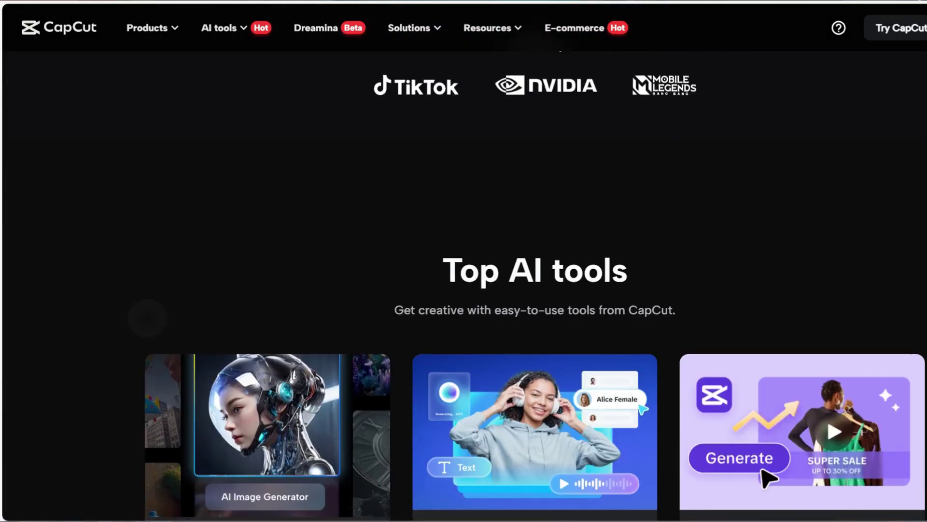
pyautogui.scroll(-3, 464, 290)
pyautogui.scroll(-2, 464, 290)
pyautogui.scroll(-3, 464, 290)
pyautogui.scroll(-3, 463, 290)
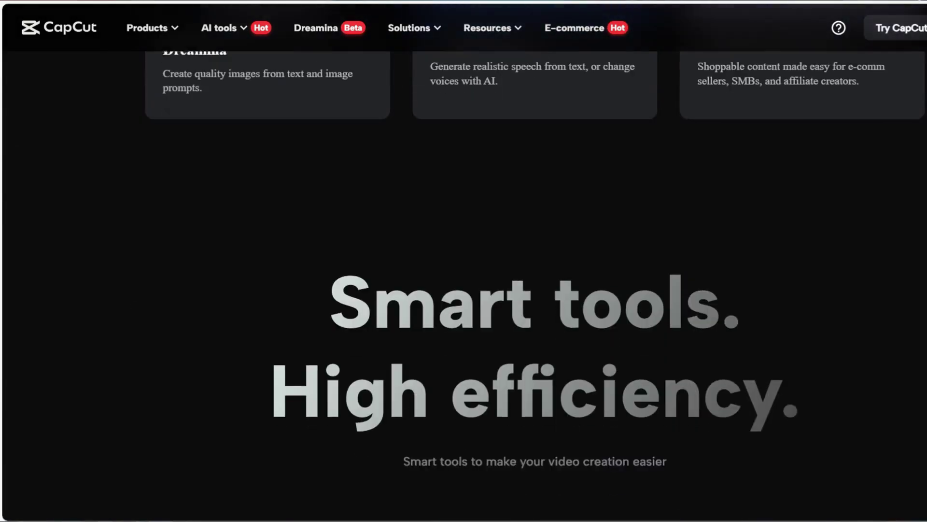
pyautogui.scroll(-3, 464, 290)
pyautogui.scroll(-3, 464, 290)
pyautogui.scroll(-1, 463, 290)
pyautogui.scroll(-3, 463, 289)
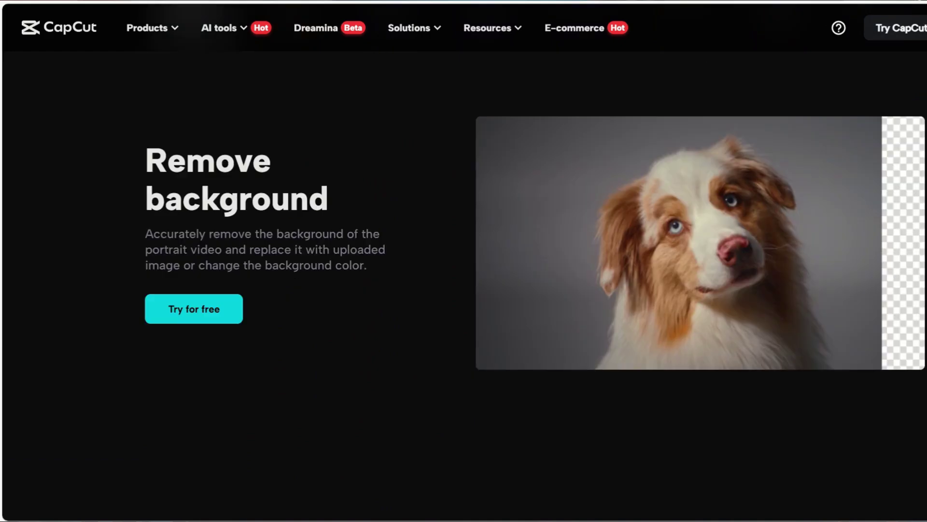
pyautogui.scroll(-3, 463, 290)
pyautogui.scroll(-3, 464, 290)
pyautogui.scroll(-2, 464, 290)
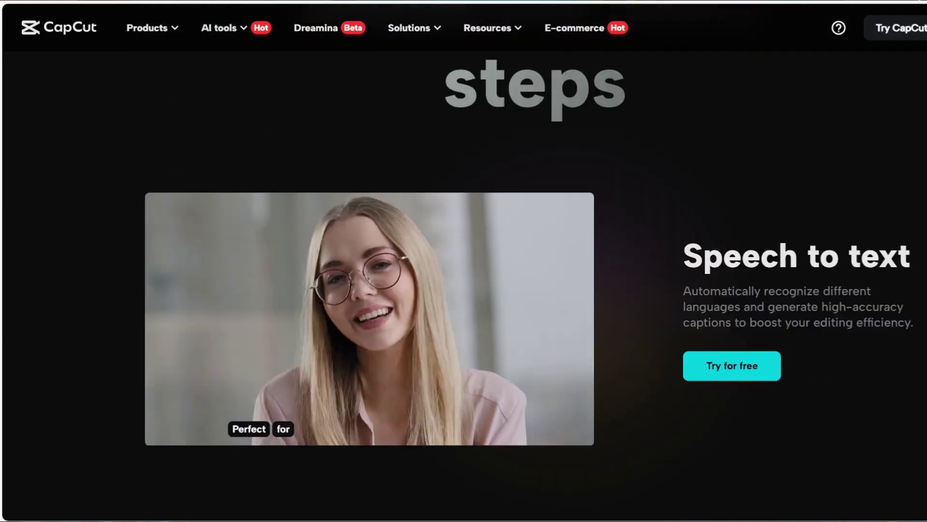
pyautogui.scroll(-2, 463, 290)
pyautogui.scroll(-5, 463, 290)
pyautogui.scroll(-3, 464, 289)
pyautogui.scroll(-3, 464, 290)
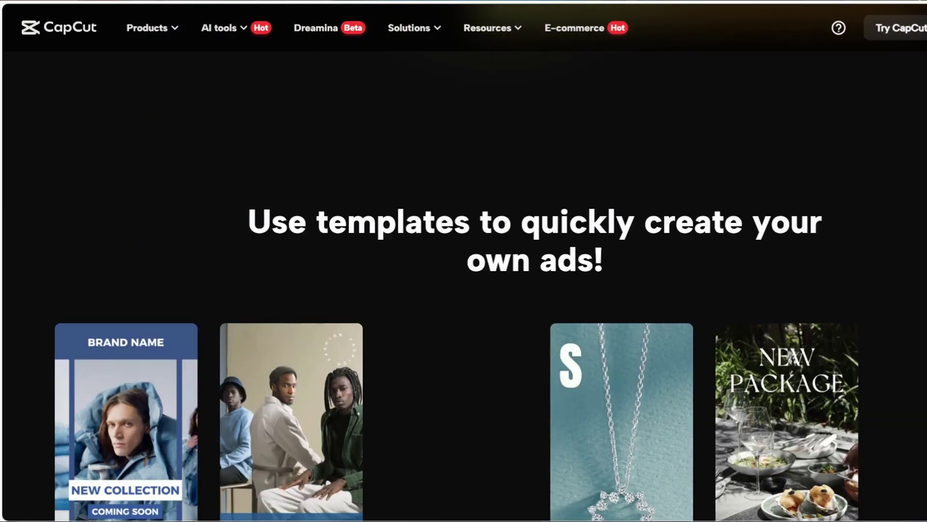
pyautogui.scroll(-3, 463, 290)
pyautogui.scroll(-3, 464, 291)
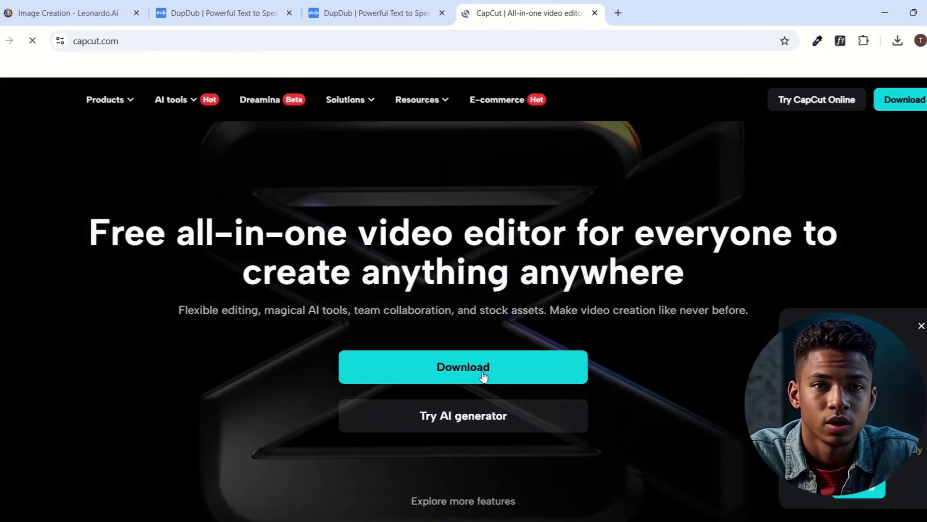
# Download the CapCut desktop editor from capcut.com.
pyautogui.click(459, 368)
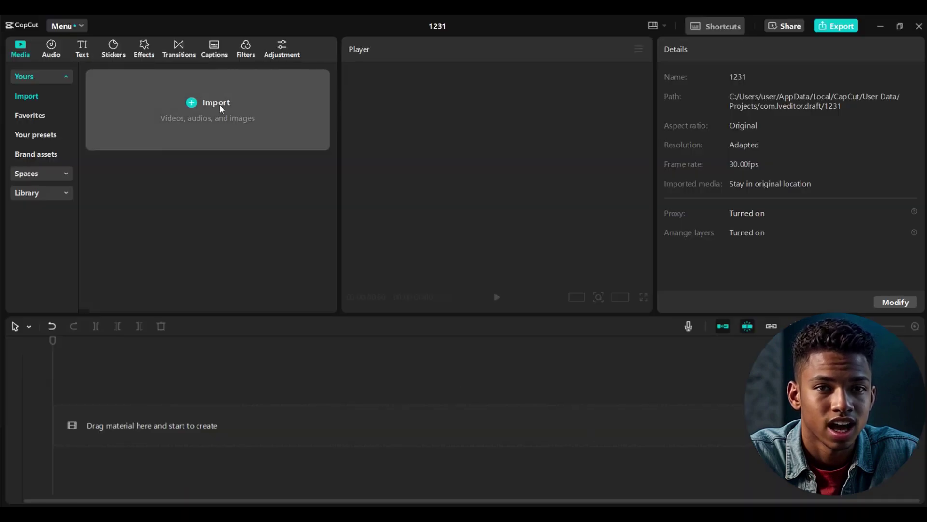
# Import the avatar video and desk image, trimming the image to the video's 8:29 length.
pyautogui.click(219, 105)
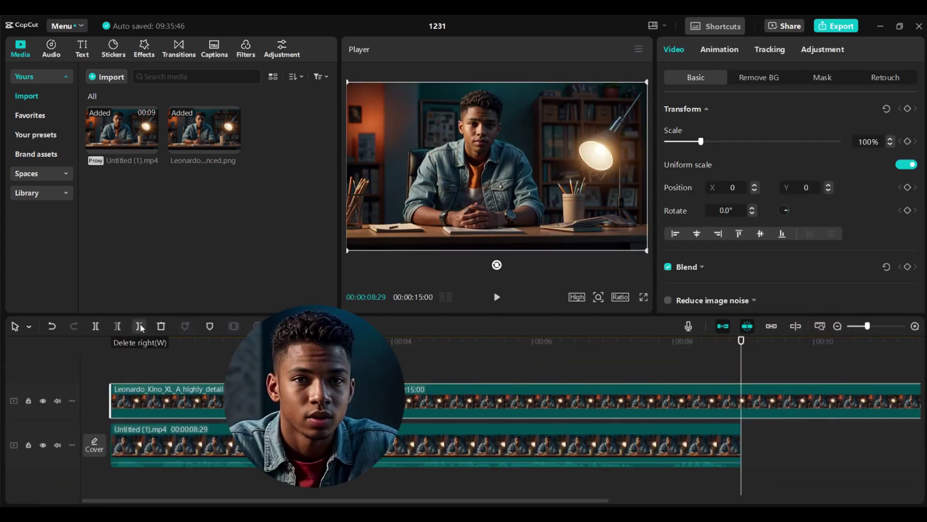
pyautogui.click(140, 328)
pyautogui.click(664, 341)
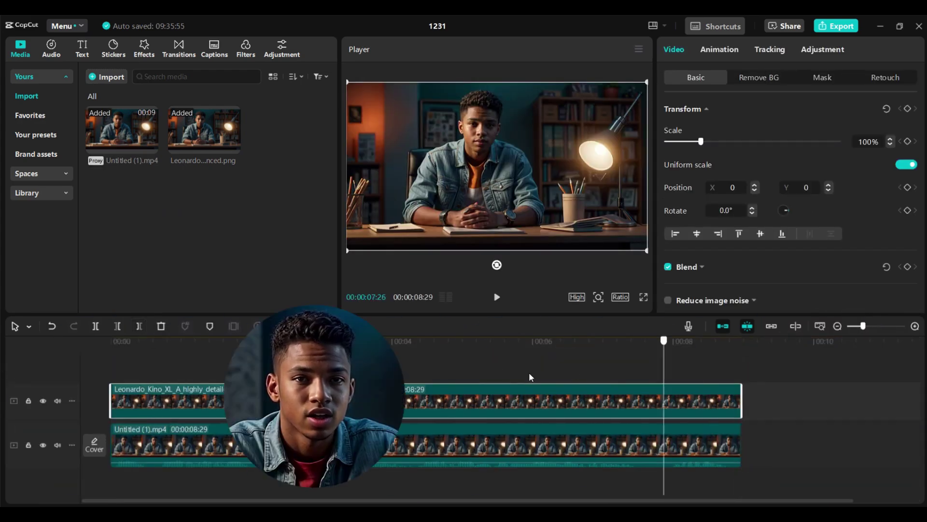
pyautogui.click(402, 379)
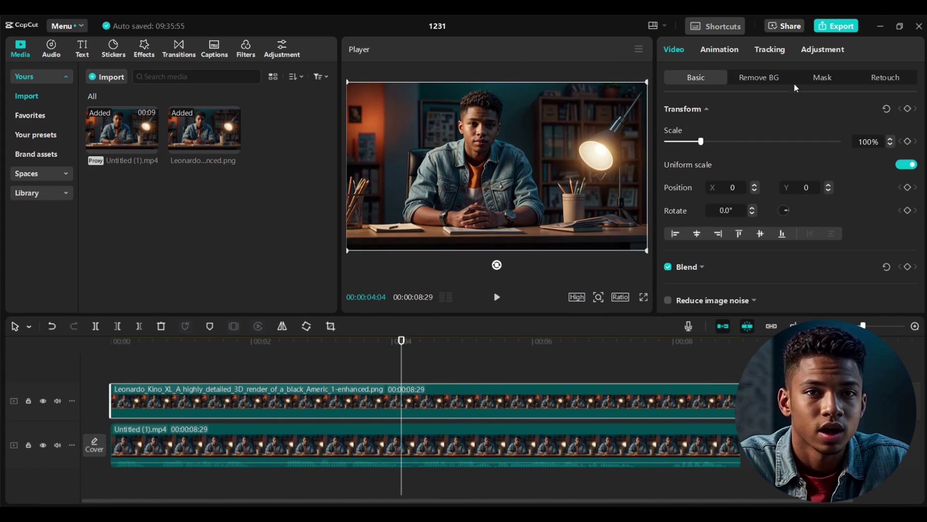
# Try a circle mask on the image layer and export as 'ai talking avatar'.
pyautogui.click(822, 77)
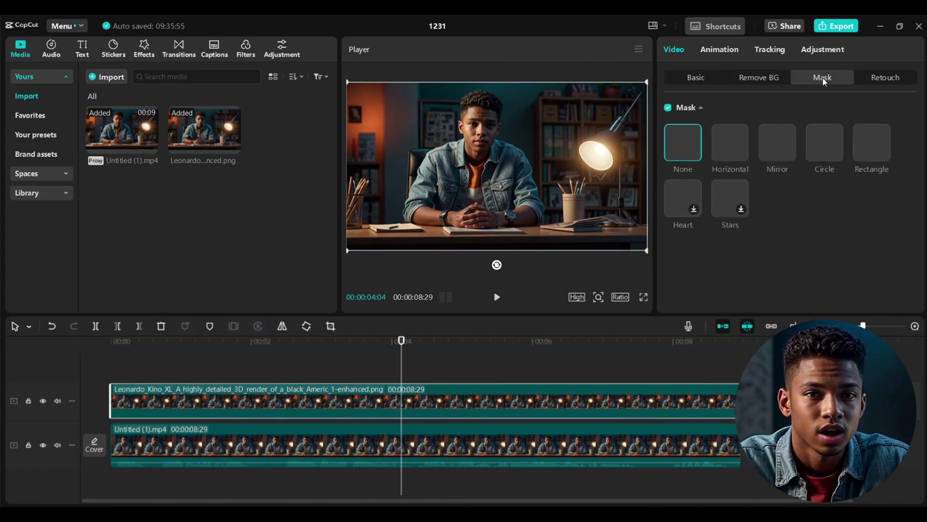
pyautogui.click(831, 150)
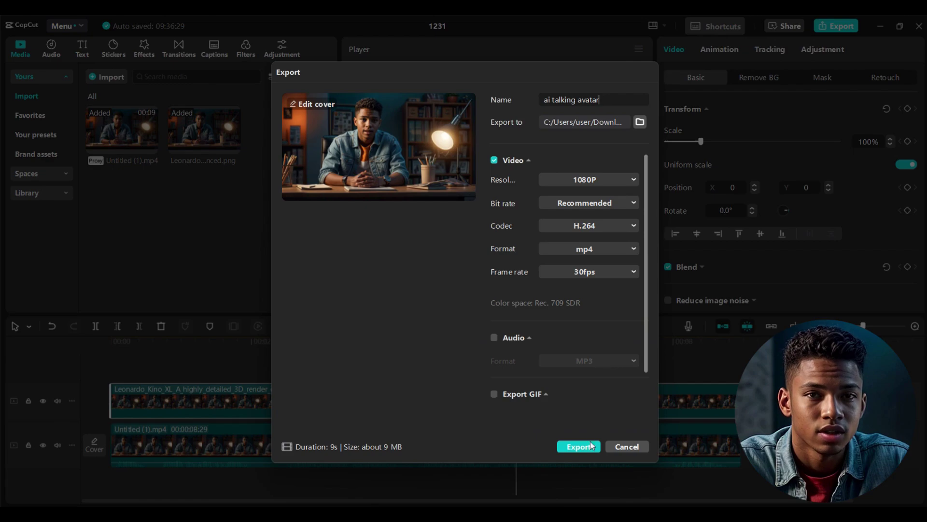
pyautogui.click(588, 446)
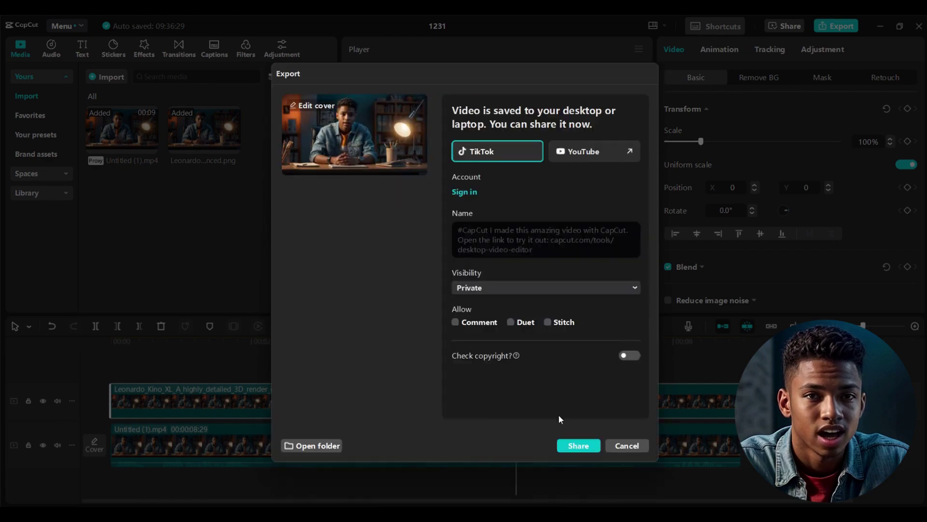